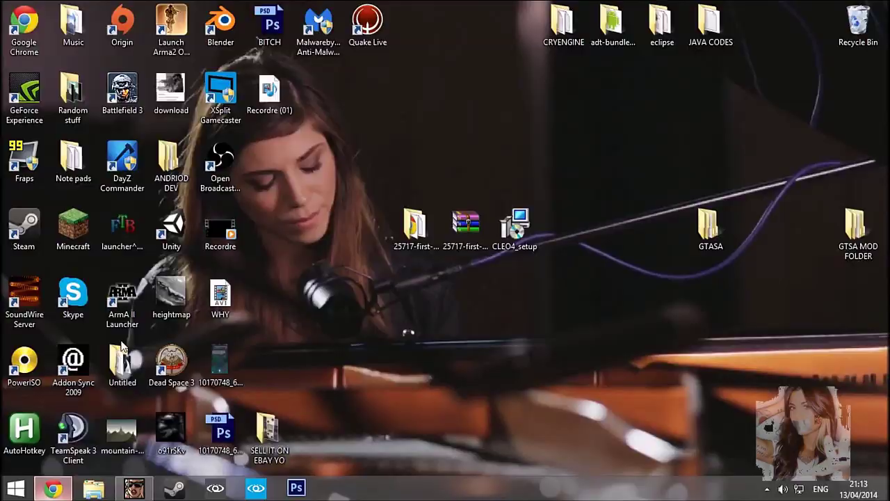
- Google 'gta all' and open the GTAall.com site from the results
click(53, 488)
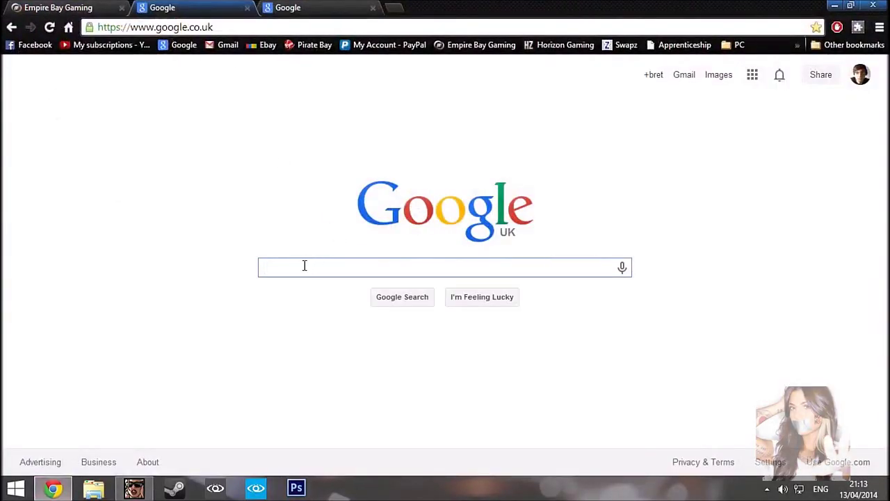
text(gta all)
key(Return)
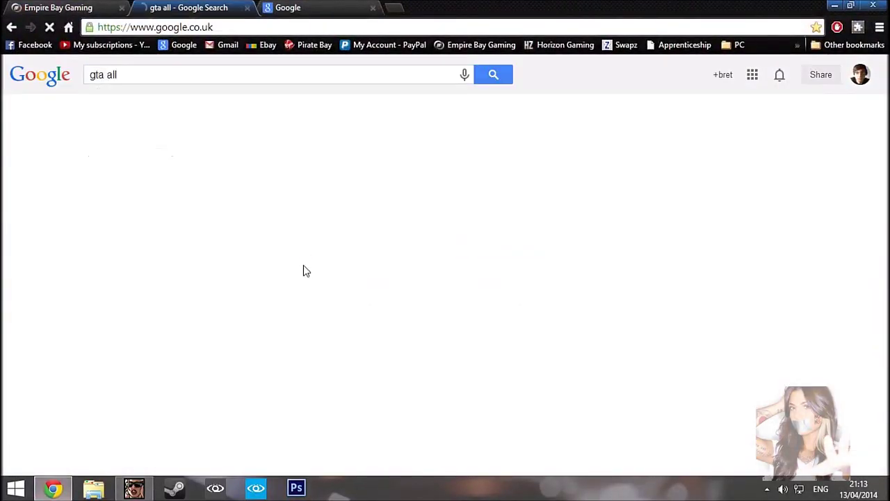
click(219, 314)
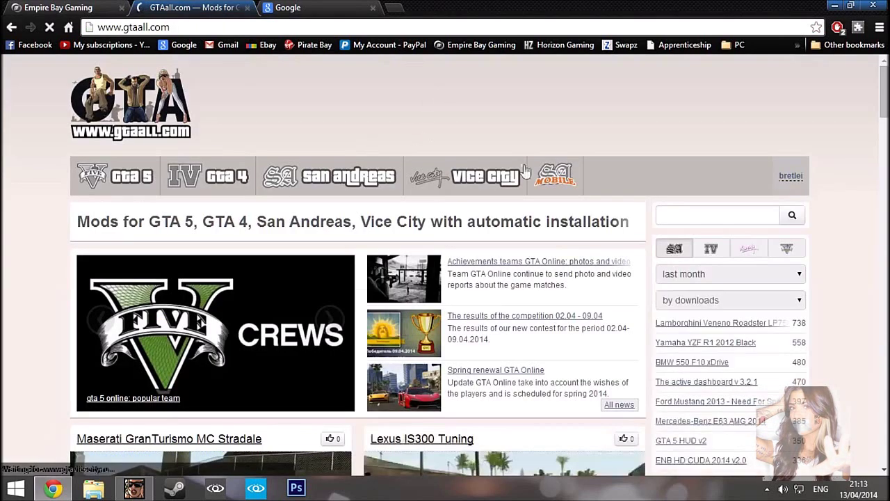
- Search GTAall.com for 'Firstperson' and open the First Person Mod v2 page
click(712, 212)
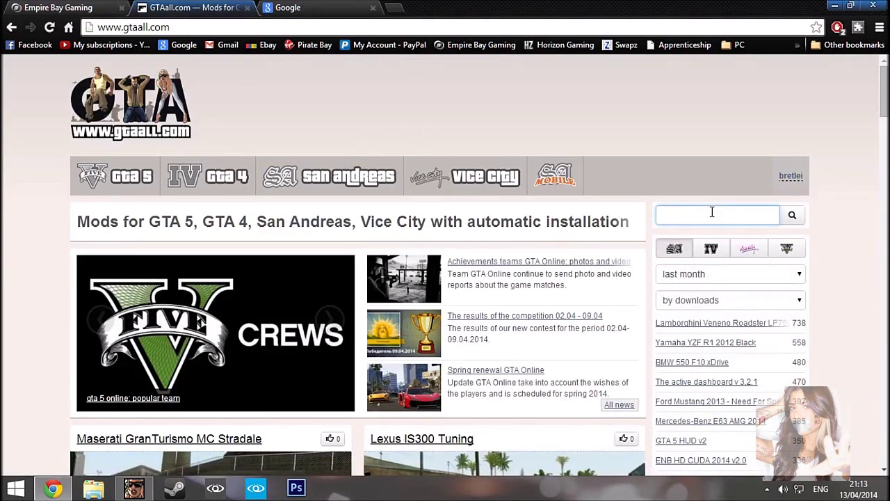
text(Firstp)
text(erson)
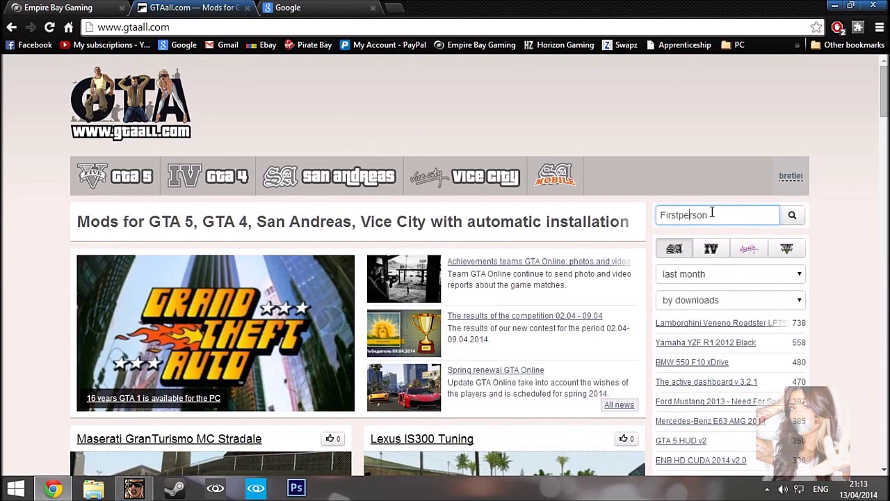
key(Return)
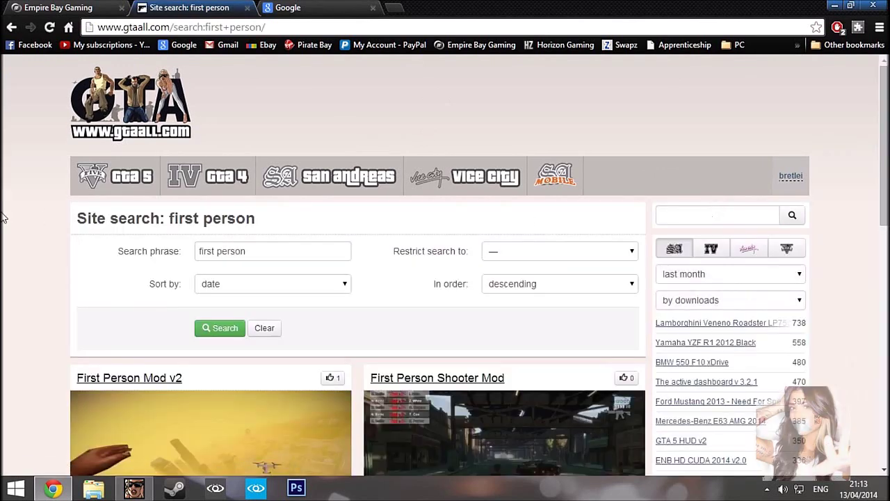
click(125, 376)
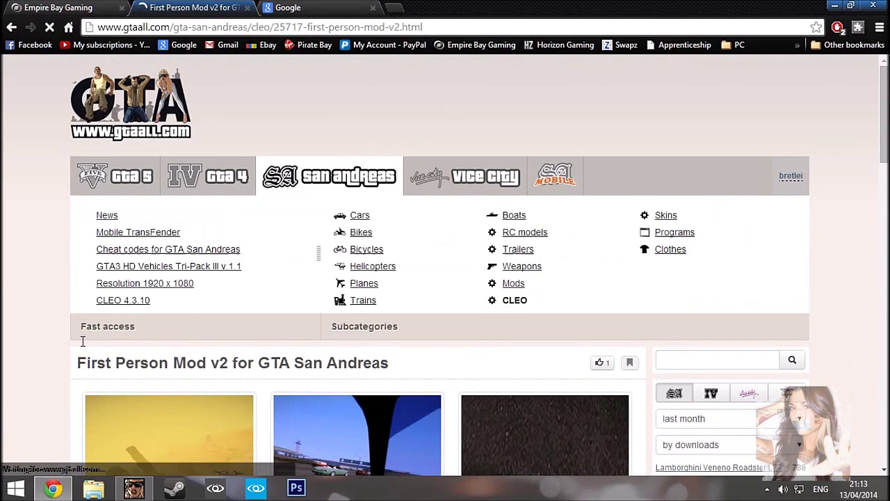
- Scroll down the mod page and start 'Download from server'
scroll(3, 210, down, 4)
scroll(3, 210, down, 3)
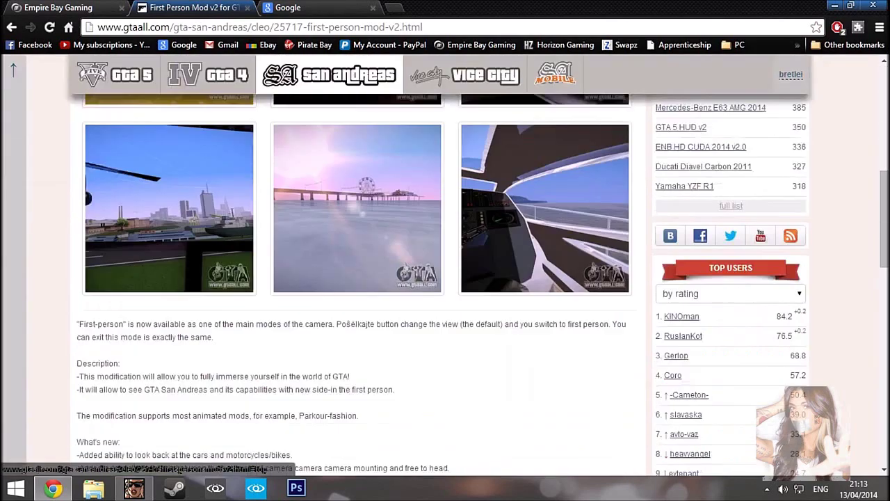
scroll(4, 210, down, 2)
scroll(4, 210, down, 3)
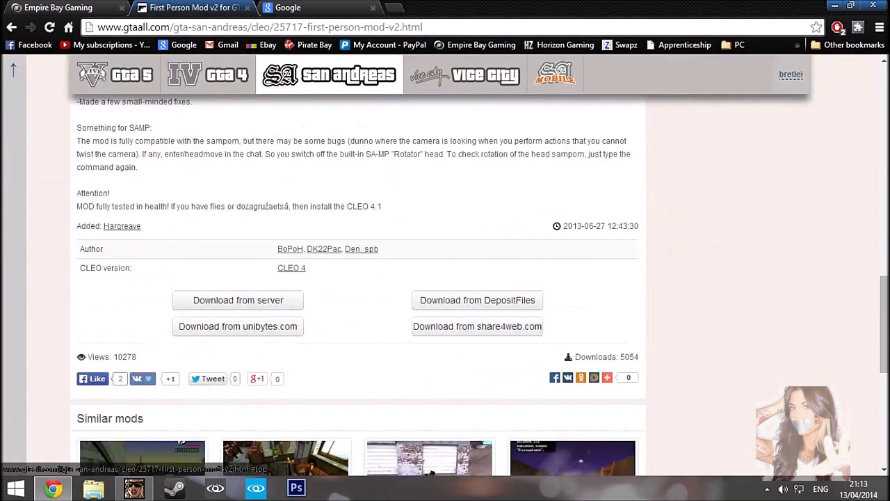
click(245, 301)
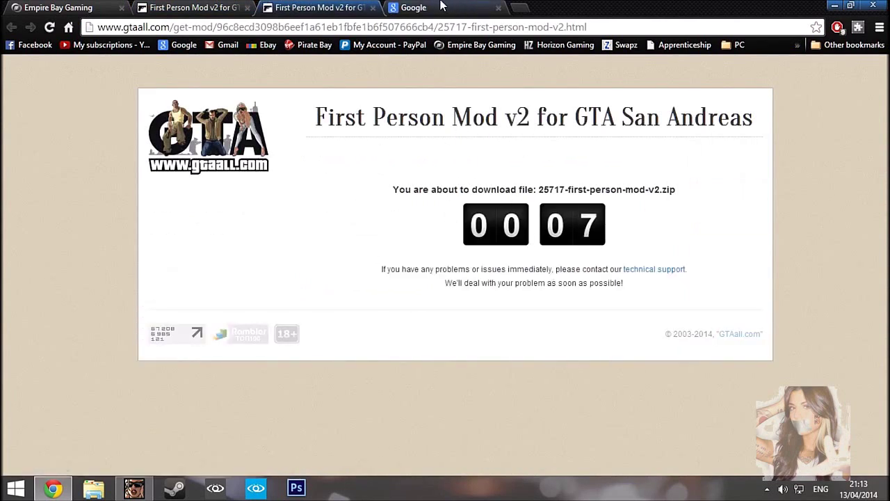
- Google 'cleo.li' and open The CLEO Library result
click(444, 7)
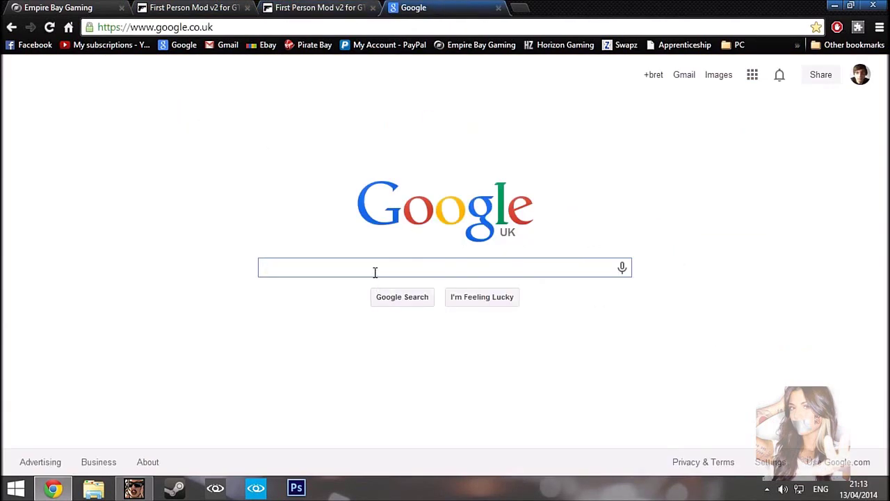
text(cleo.)
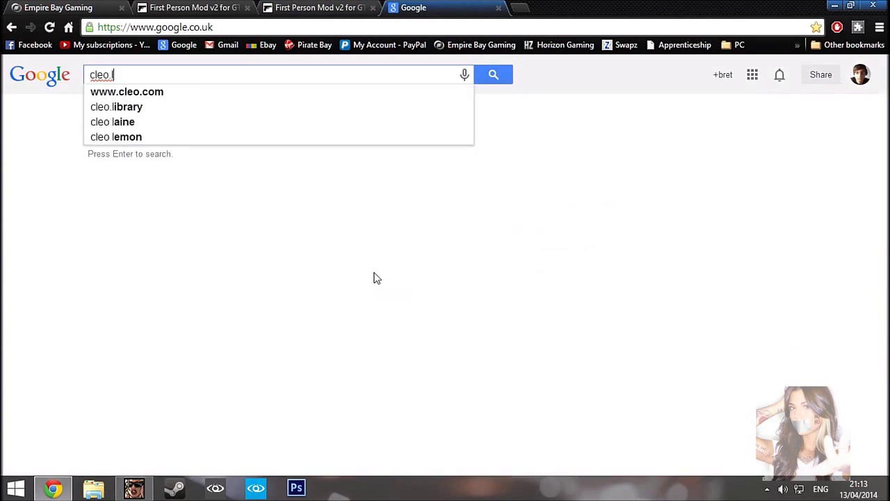
text(li)
key(Return)
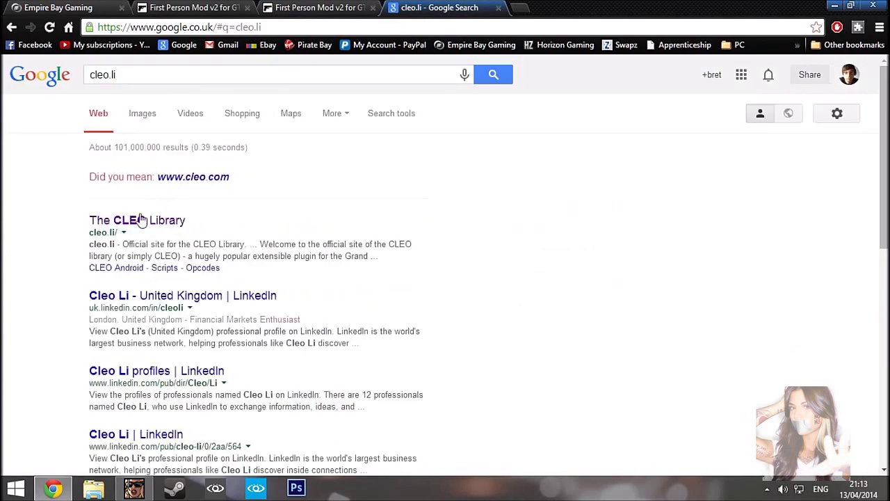
click(139, 221)
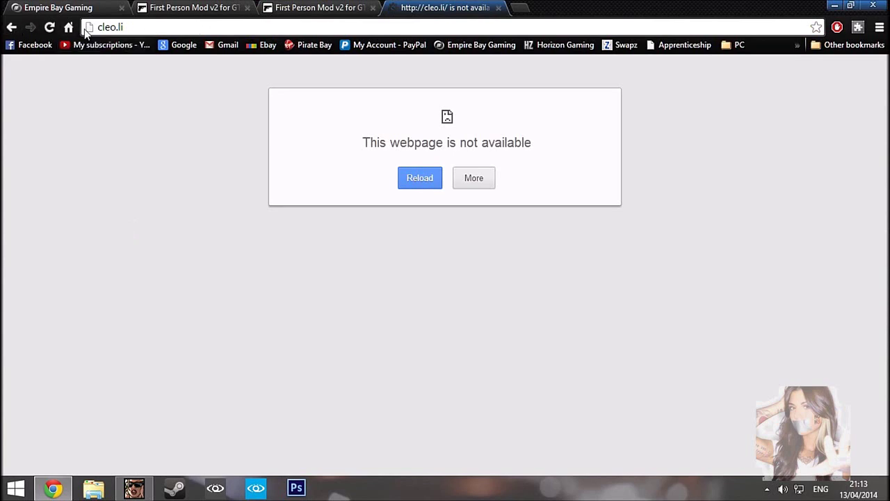
- Return to the Google homepage and check on the First Person Mod v2 download tab
click(182, 46)
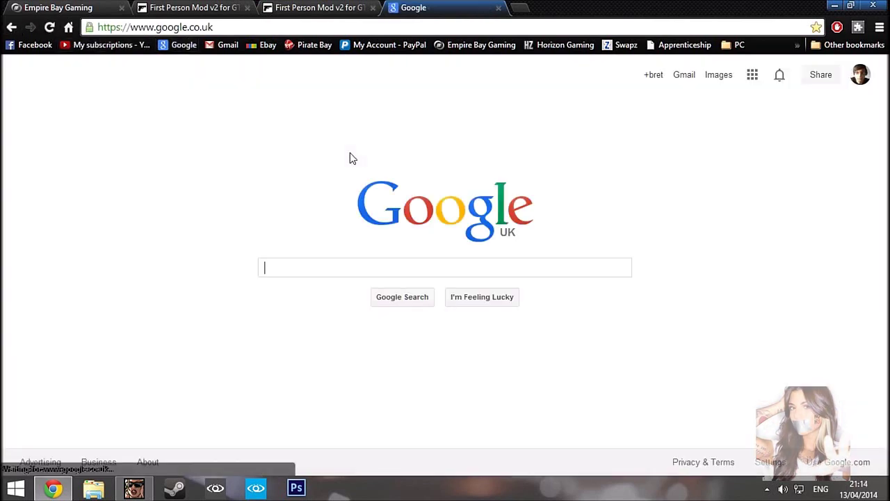
click(485, 266)
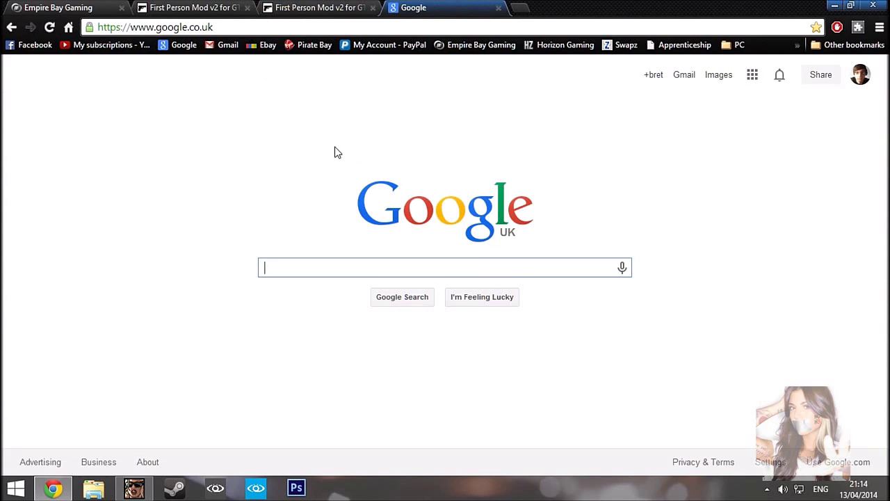
click(353, 7)
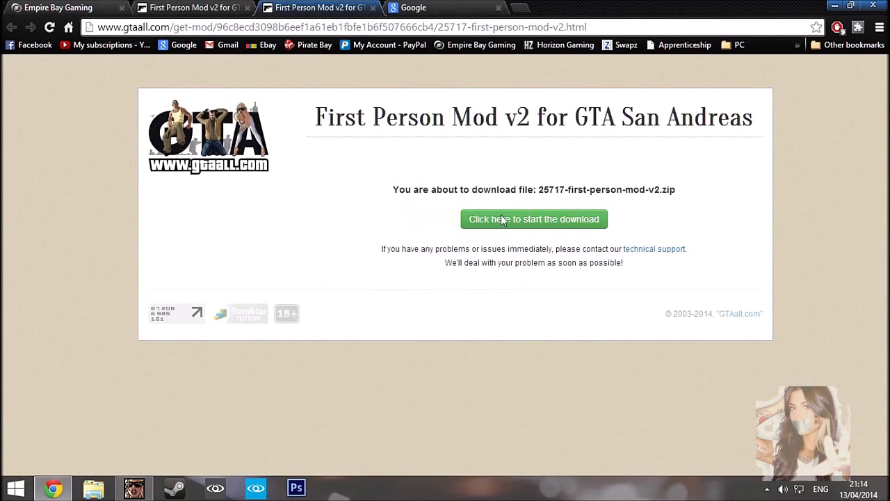
click(456, 7)
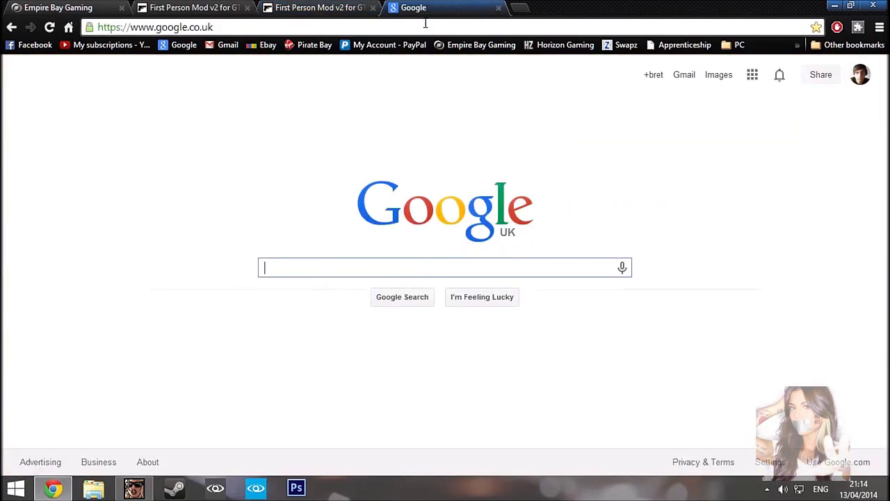
- Minimize Chrome and line up the mod zip and CLEO setup icons on the desktop
click(835, 6)
drag(548, 211, 487, 281)
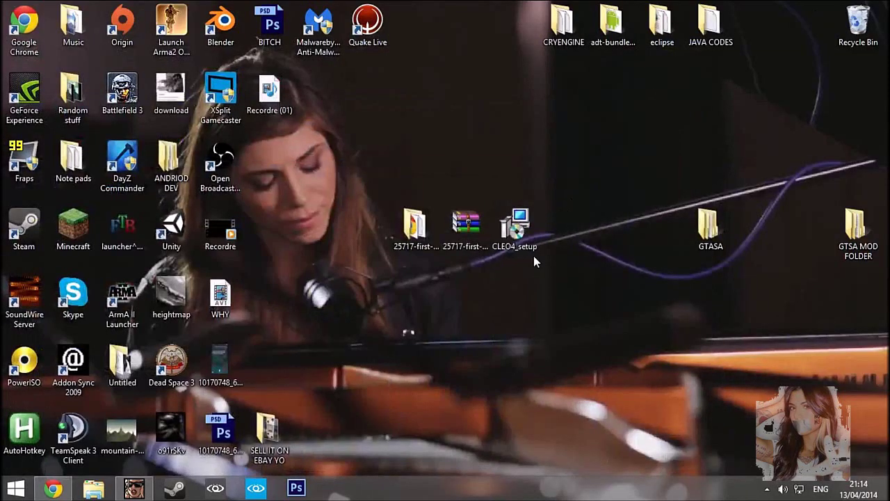
drag(471, 237, 473, 167)
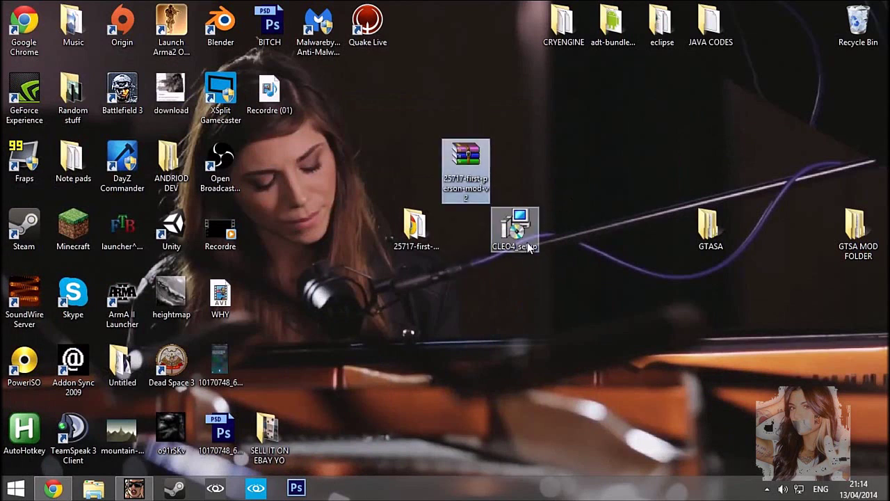
drag(528, 242, 524, 174)
drag(421, 226, 421, 167)
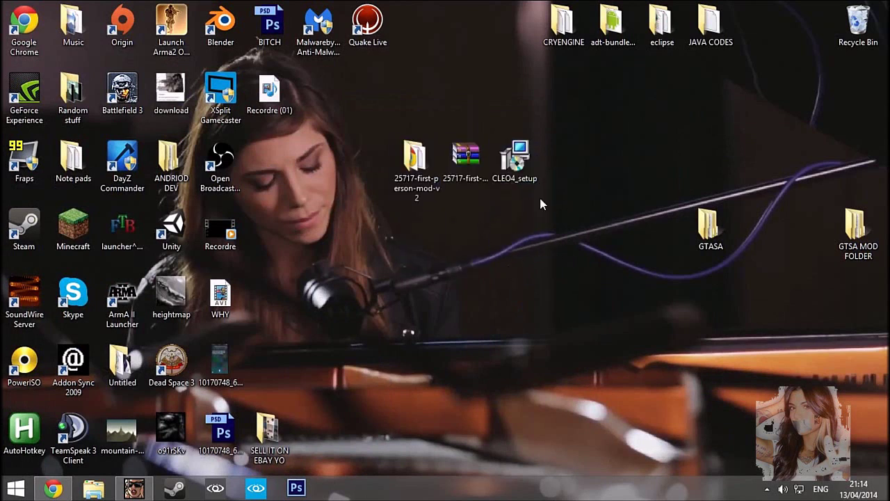
- Open 25717-first-person-mod-v2.zip in WinRAR and launch the installer exe inside
click(451, 177)
double_click(451, 178)
click(89, 251)
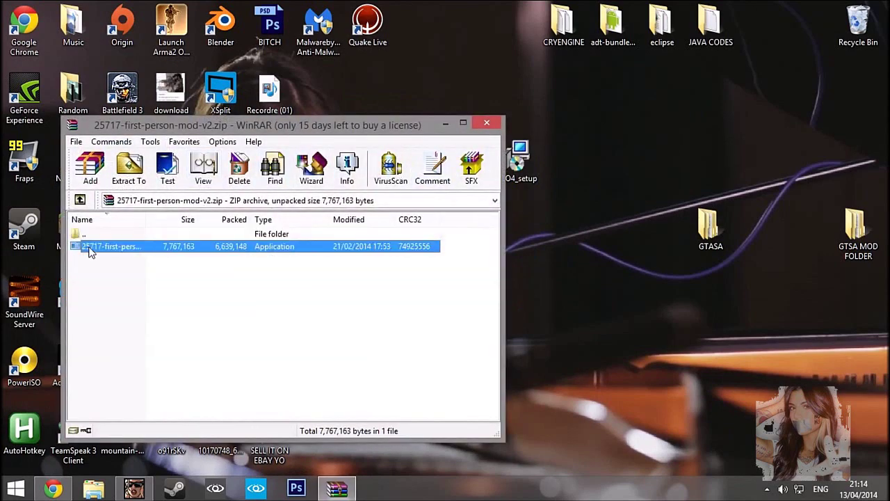
double_click(125, 249)
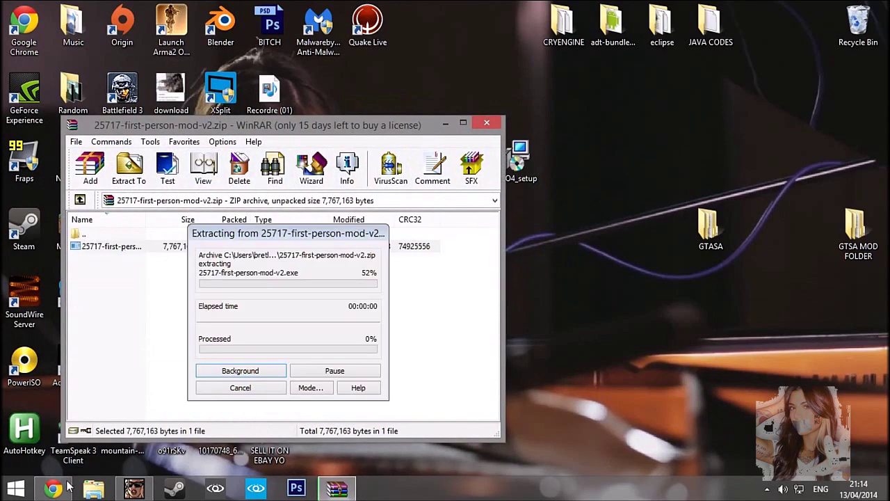
click(53, 488)
- Go from the First Person Mod v2 tab to the gtaall.com home page, then minimize Chrome
click(174, 7)
scroll(139, 264, down, 5)
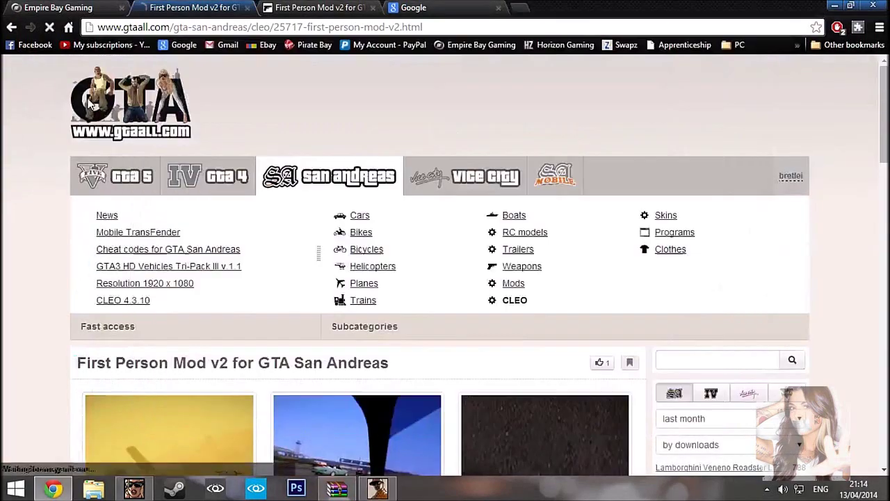
click(77, 131)
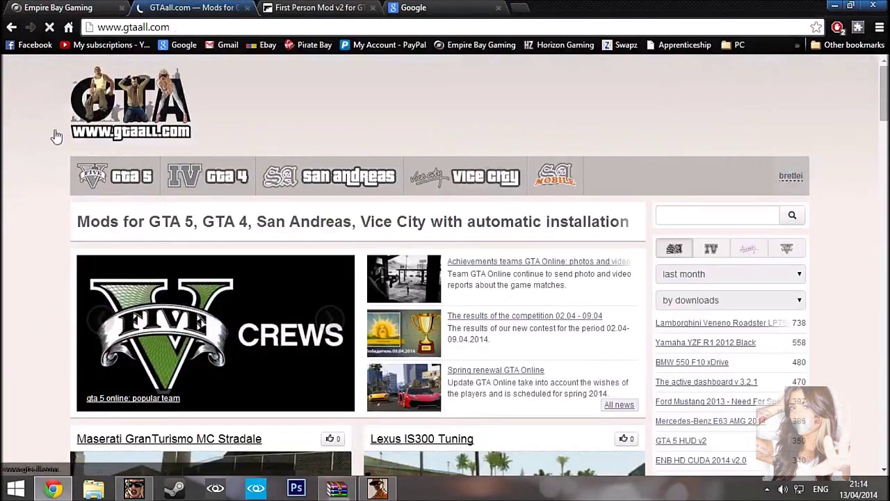
scroll(19, 142, down, 1)
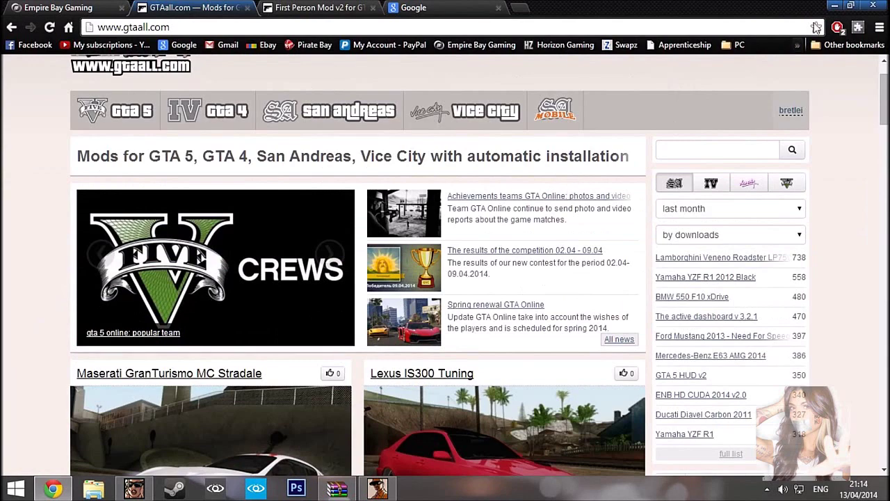
click(834, 6)
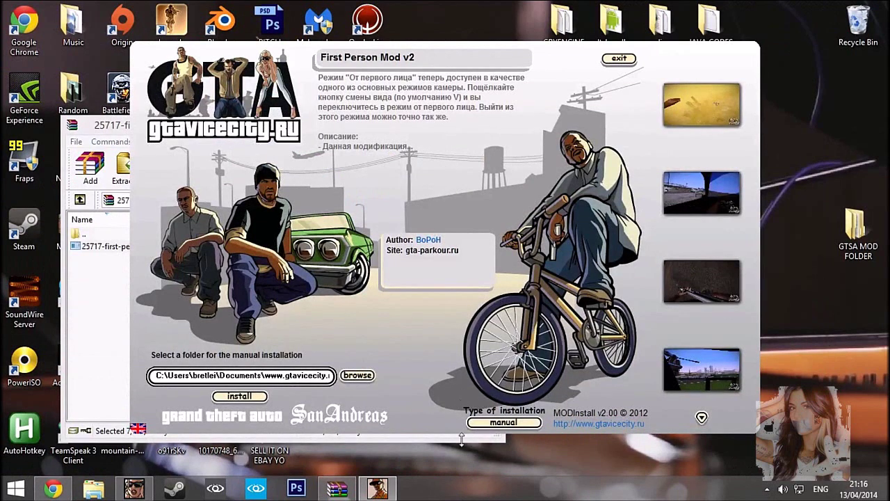
- Keep manual installation into Documents and start installing First Person Mod v2
click(504, 423)
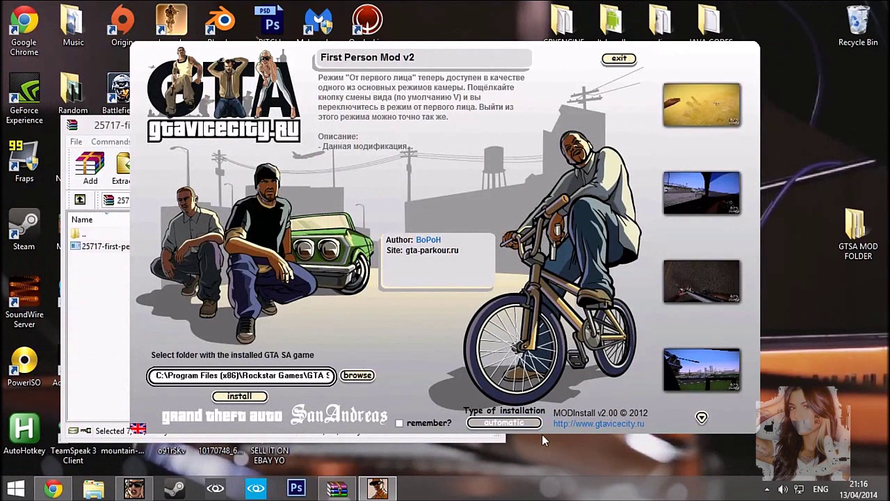
click(531, 423)
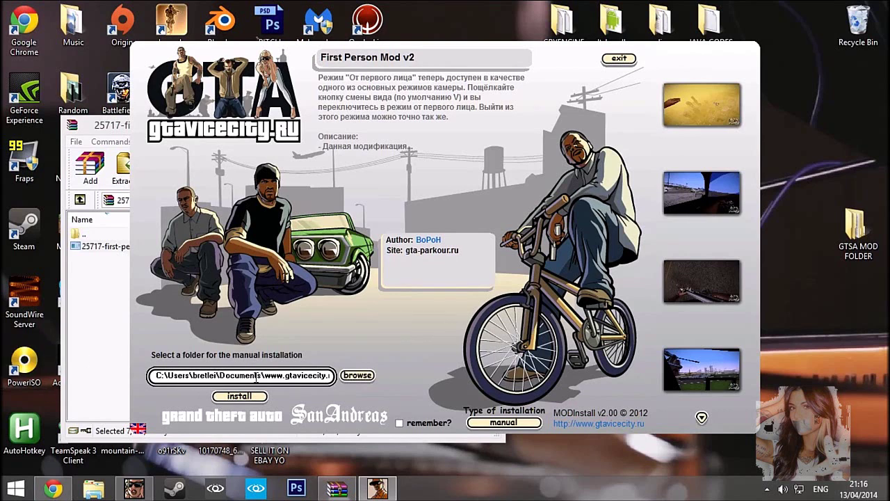
click(247, 396)
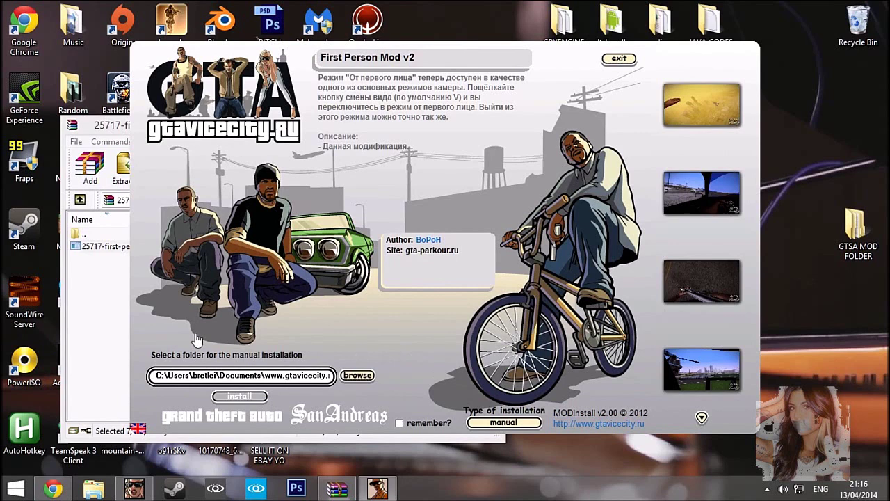
- Untick the favourites and shortcut extras, finish the install, and close the WinRAR archive
click(165, 371)
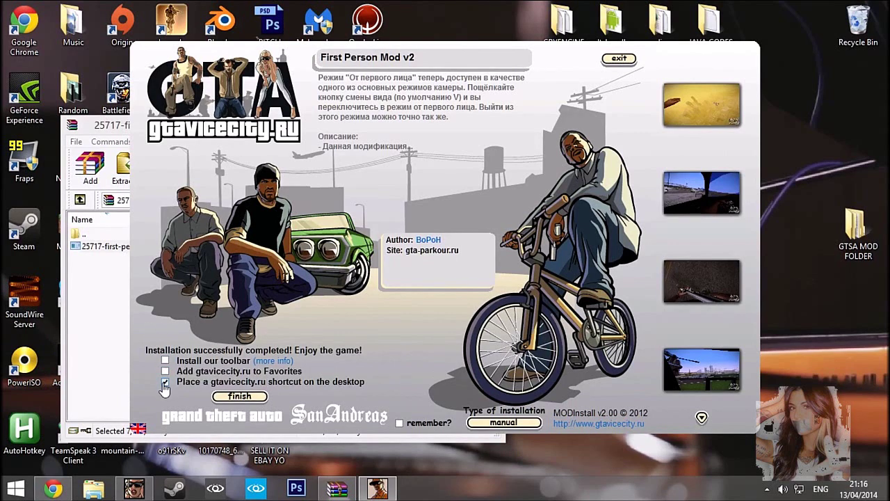
click(165, 382)
click(239, 403)
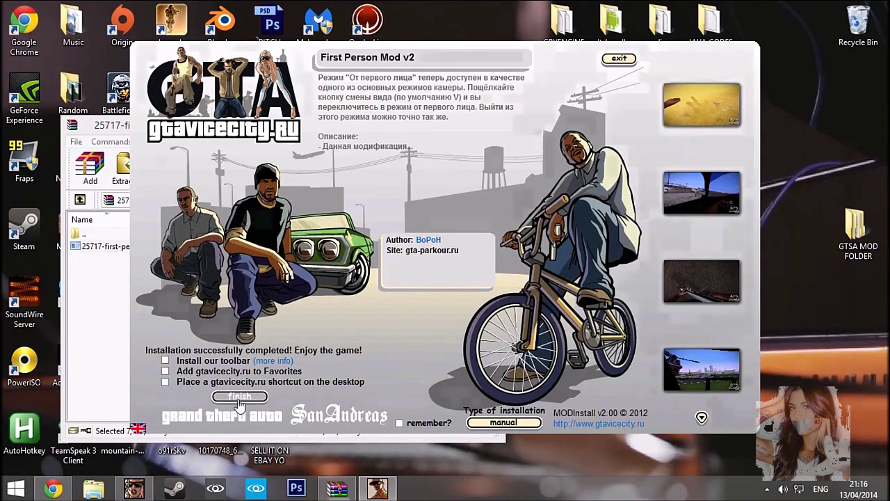
click(491, 114)
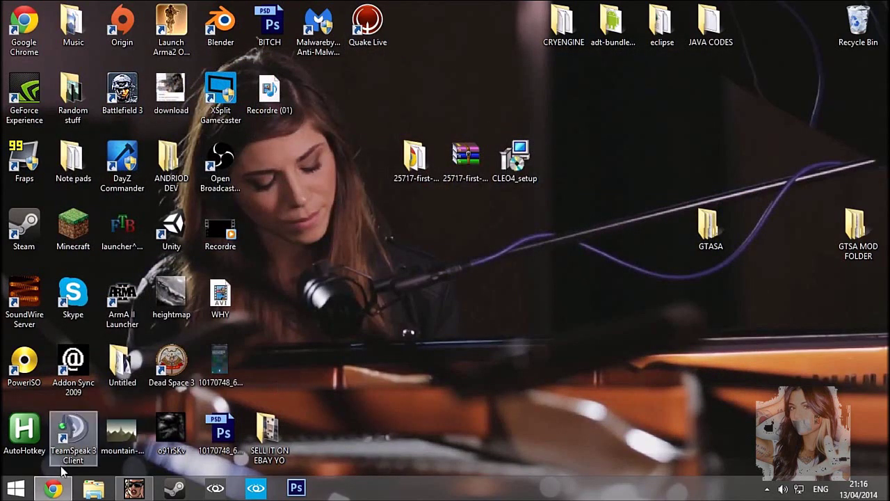
click(15, 489)
drag(193, 245, 196, 256)
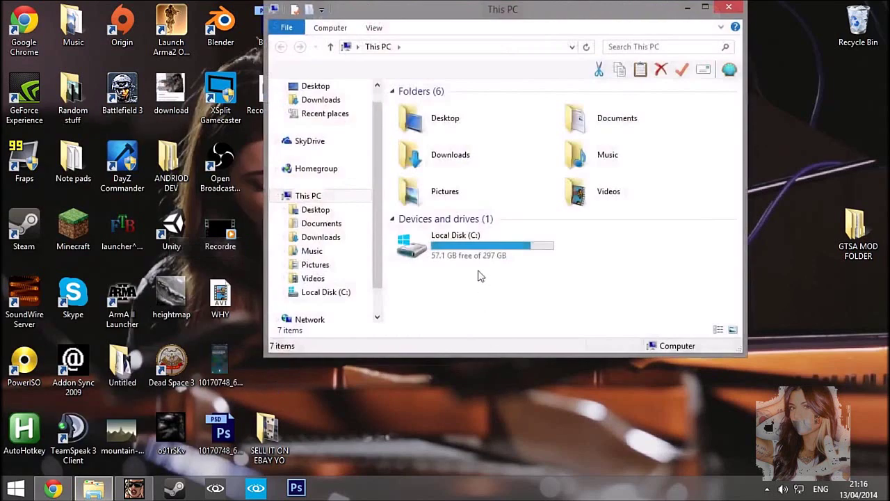
double_click(470, 247)
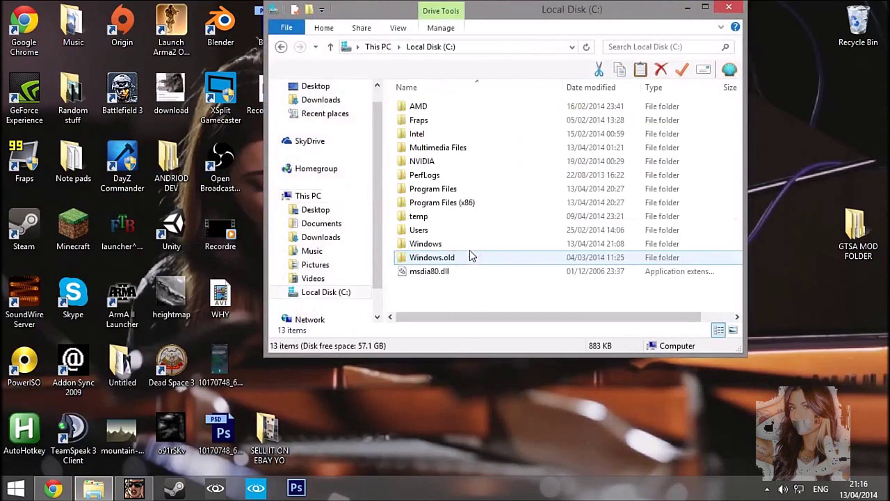
double_click(426, 230)
double_click(429, 109)
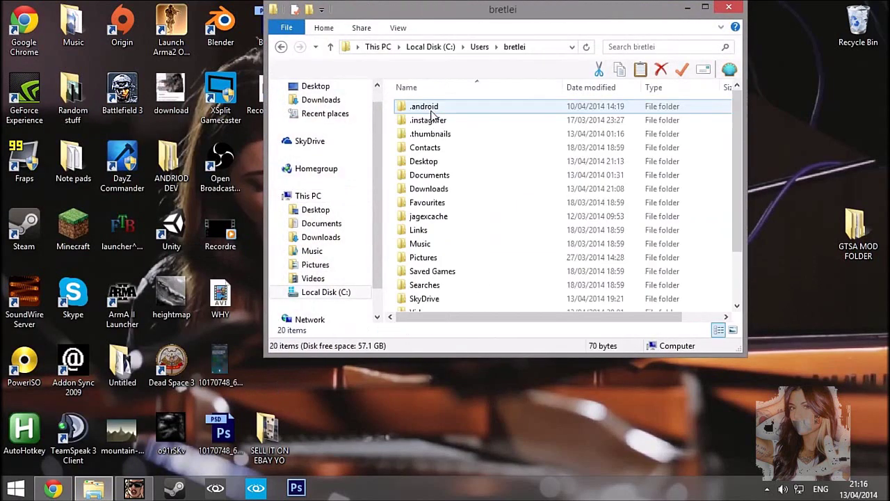
double_click(434, 175)
scroll(478, 209, down, 5)
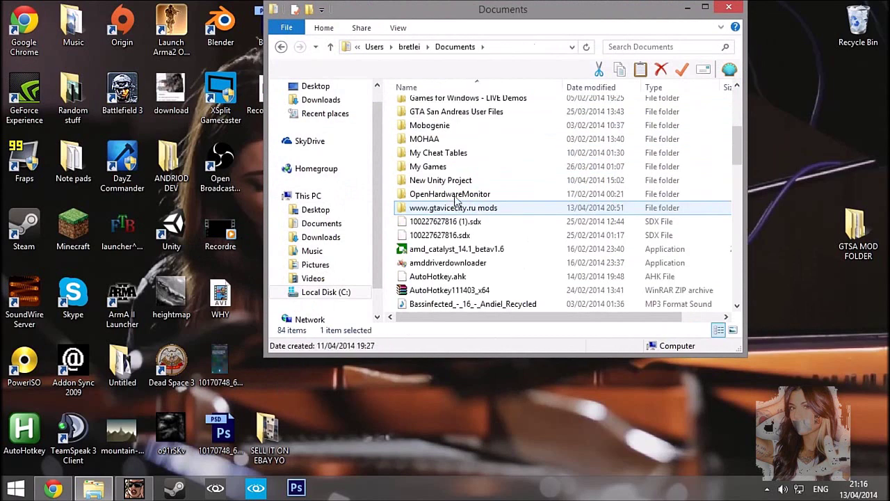
double_click(460, 204)
click(459, 106)
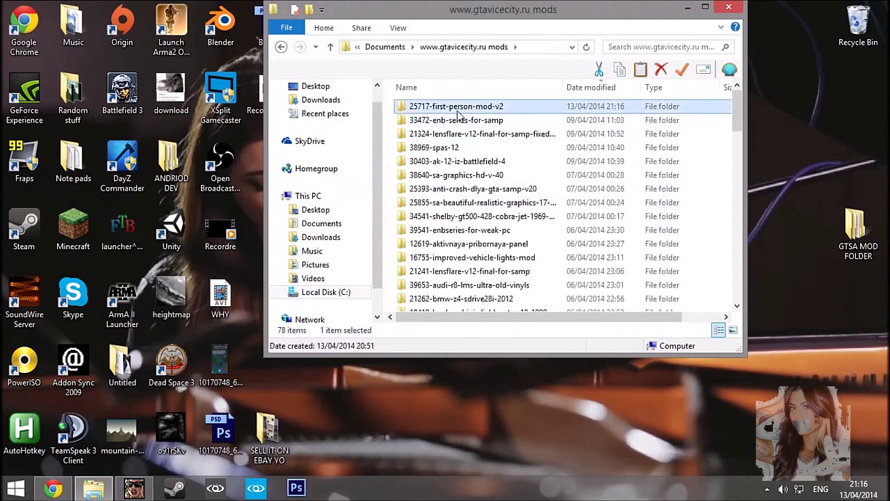
scroll(487, 209, down, 10)
scroll(487, 209, down, 5)
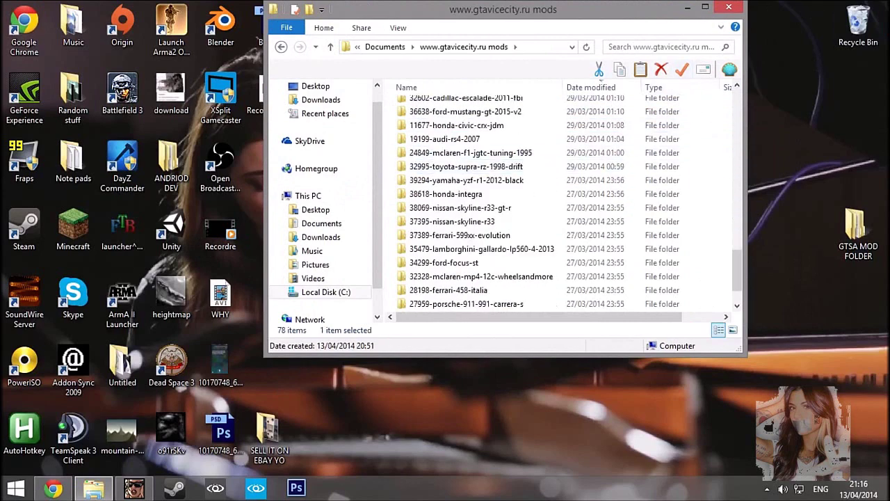
click(93, 489)
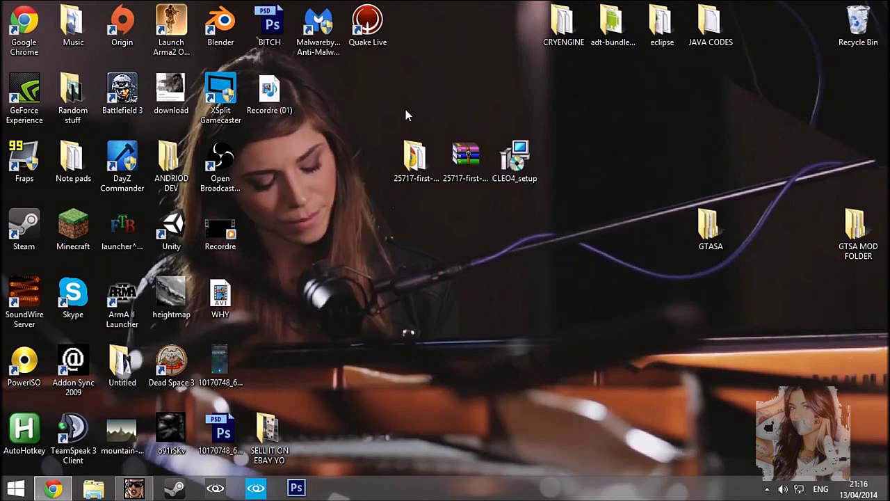
- Rearrange the desktop icons and launch CLEO4_setup with English as the language
drag(466, 156, 367, 90)
mouse_move(415, 159)
mouse_down()
mouse_move(318, 226)
mouse_move(416, 223)
mouse_up()
drag(518, 167, 519, 236)
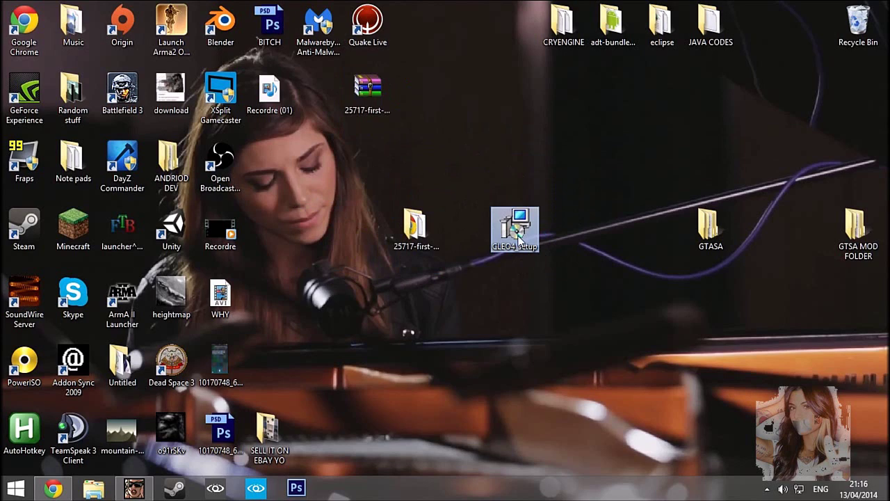
double_click(513, 236)
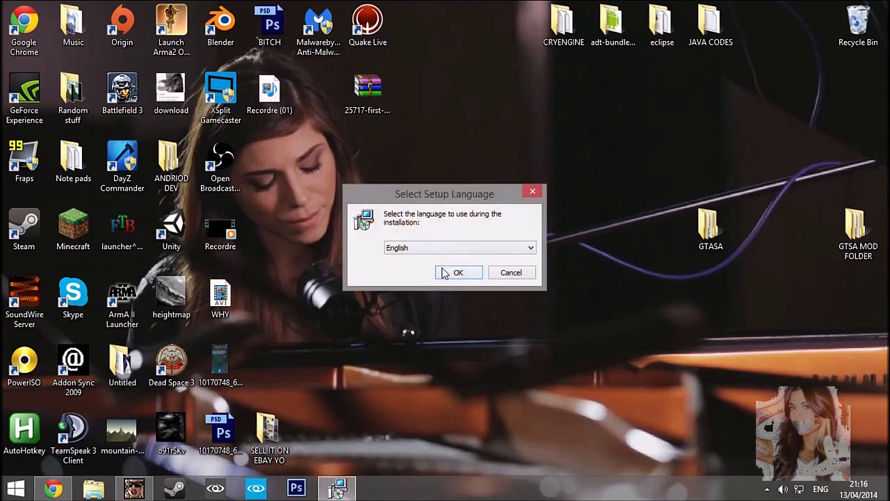
click(441, 271)
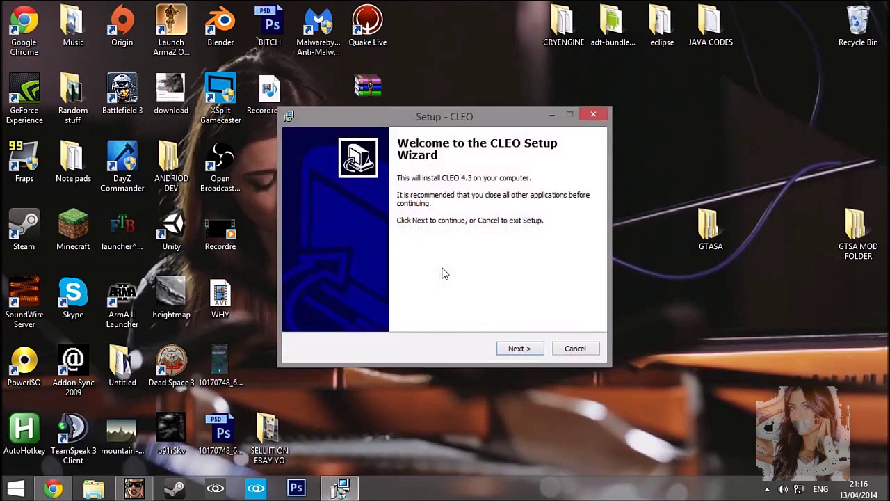
- Advance CLEO 4.3 setup to the San Andreas location page, cancel it, and move its icon back
click(523, 349)
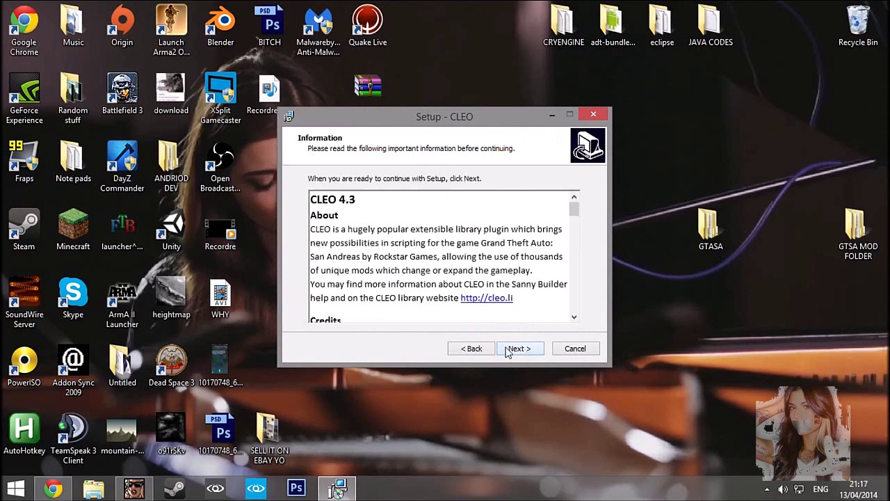
click(513, 350)
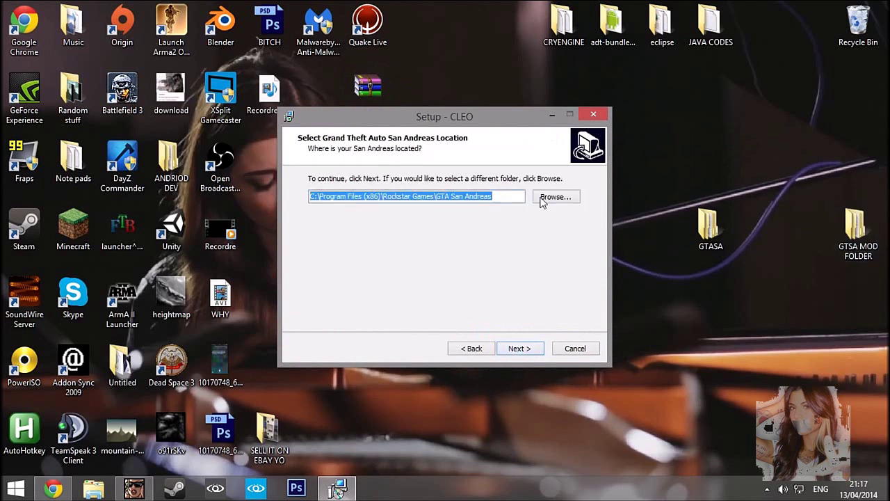
click(576, 350)
click(517, 299)
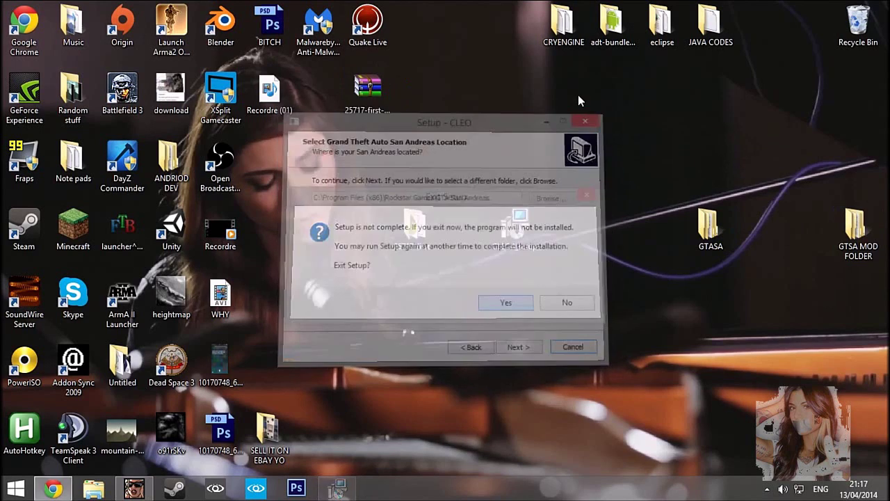
drag(515, 226, 465, 90)
drag(415, 226, 415, 160)
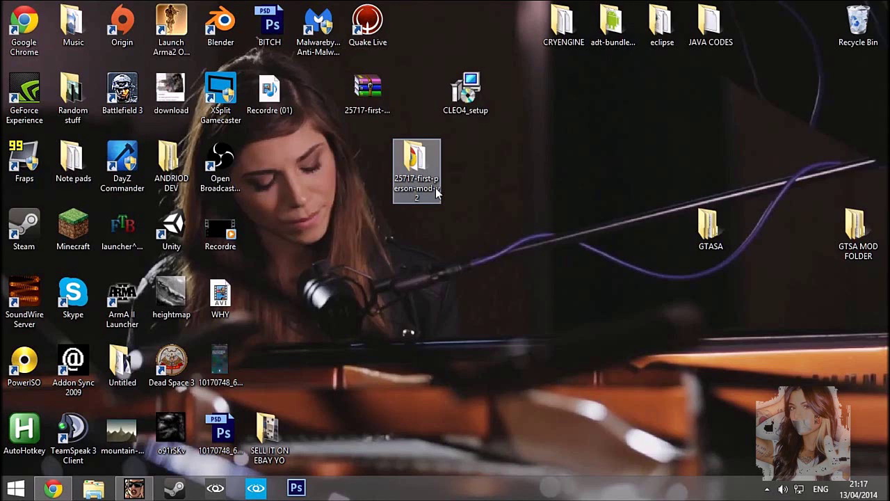
double_click(691, 224)
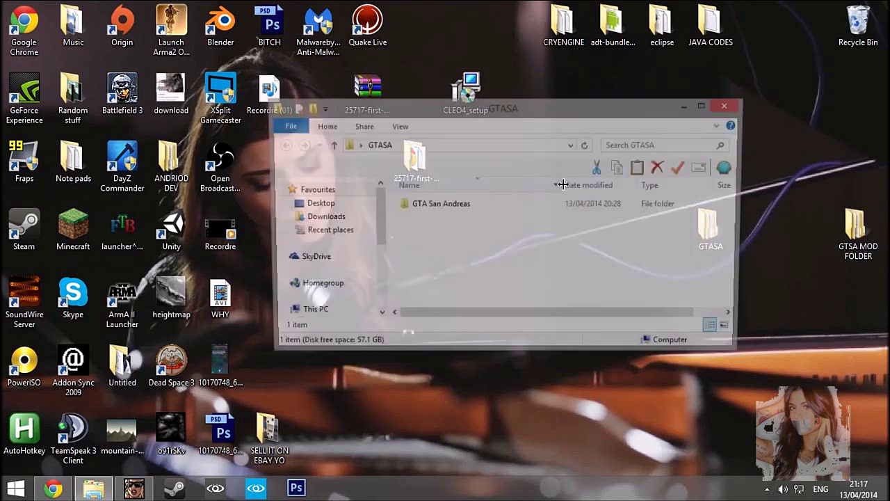
double_click(465, 206)
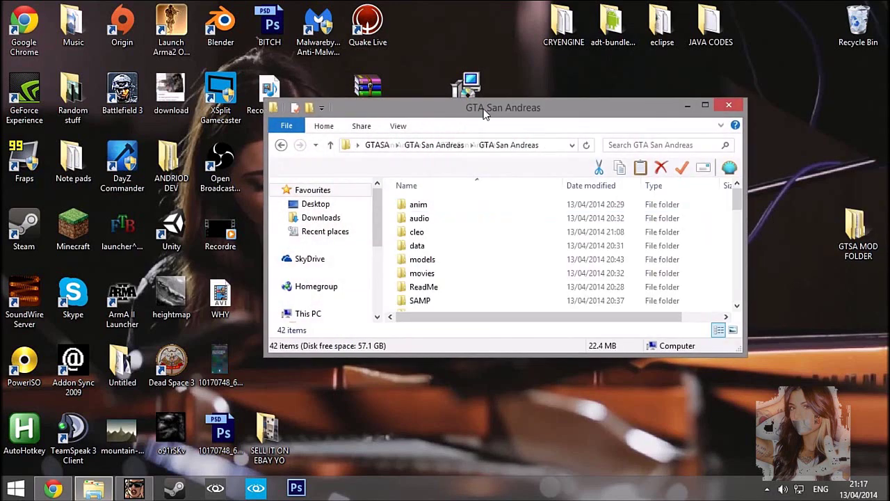
key(super+Right)
double_click(416, 162)
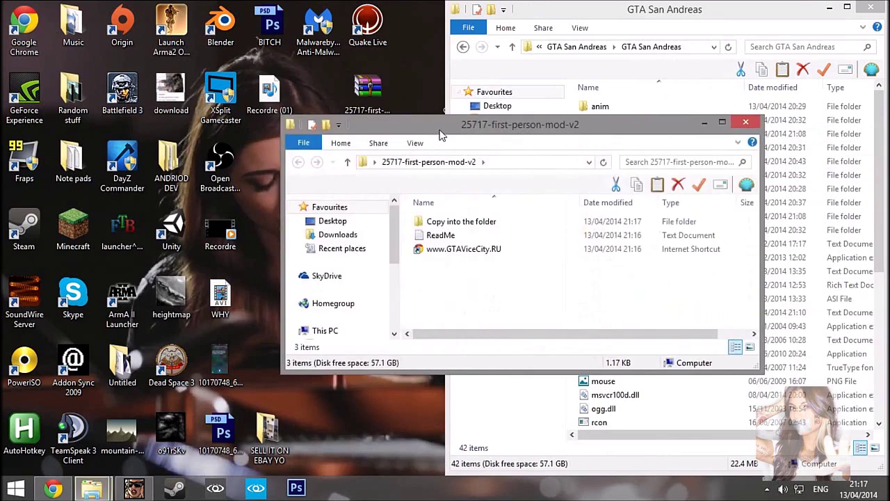
key(super+Left)
double_click(157, 107)
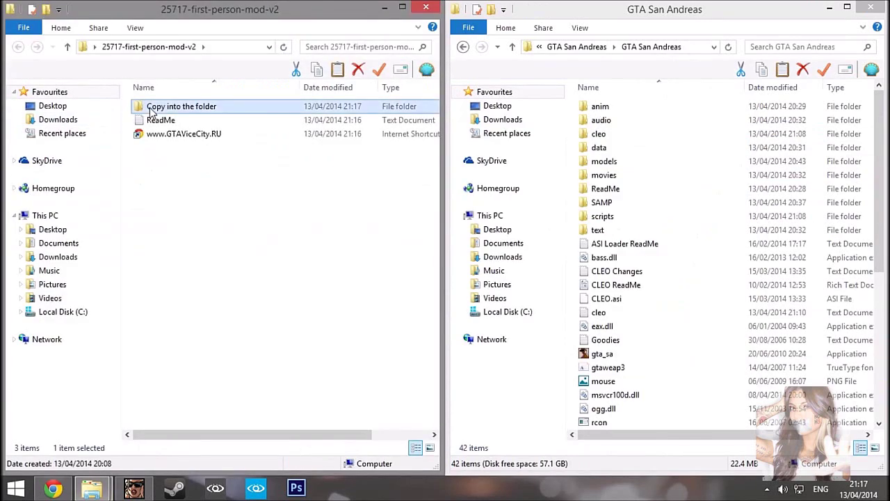
mouse_move(184, 154)
mouse_down()
mouse_move(144, 92)
mouse_move(575, 160)
mouse_move(250, 163)
mouse_up()
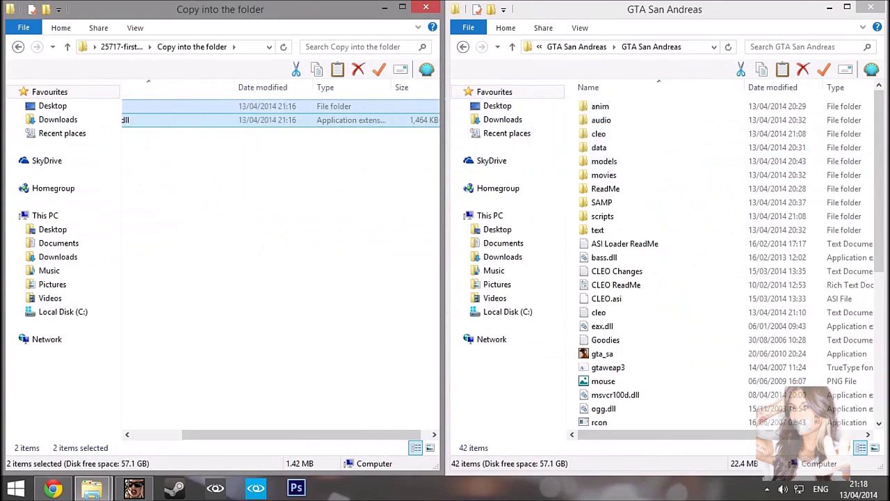
click(431, 7)
click(871, 9)
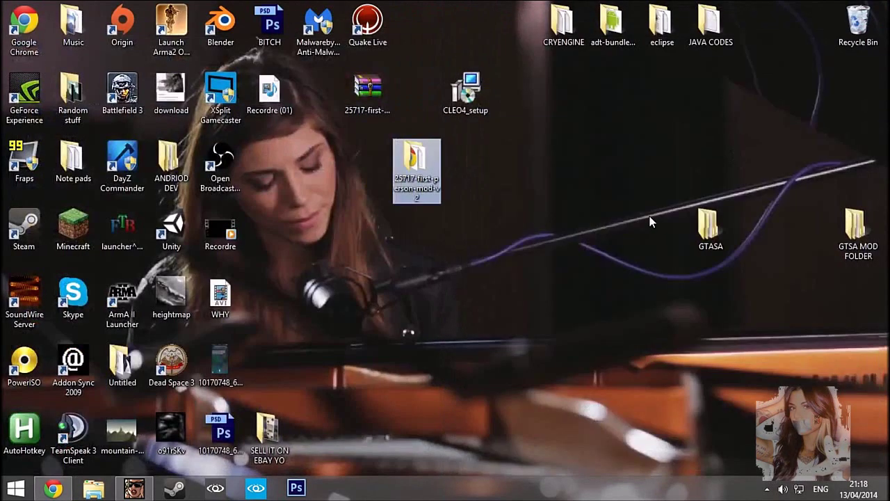
- Select the [EU] Scavenge And Survive server in SA-MP and open its Empire-Bay.com website
click(134, 488)
click(320, 135)
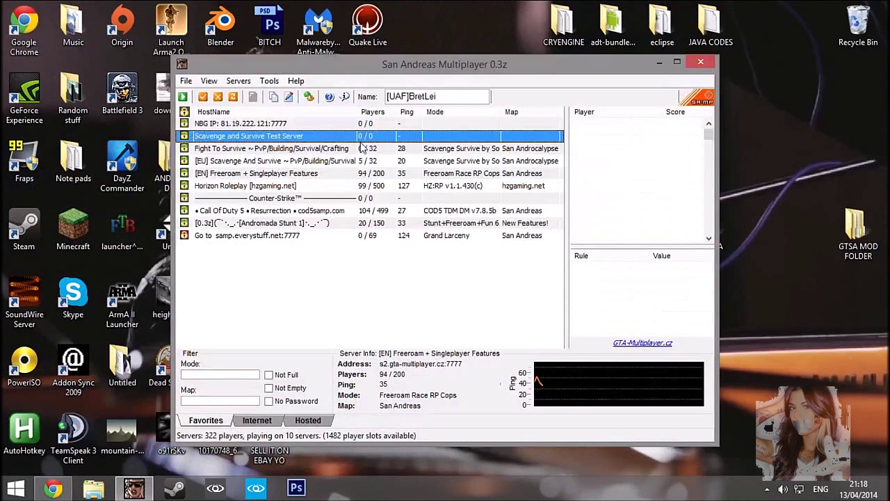
click(332, 173)
click(327, 160)
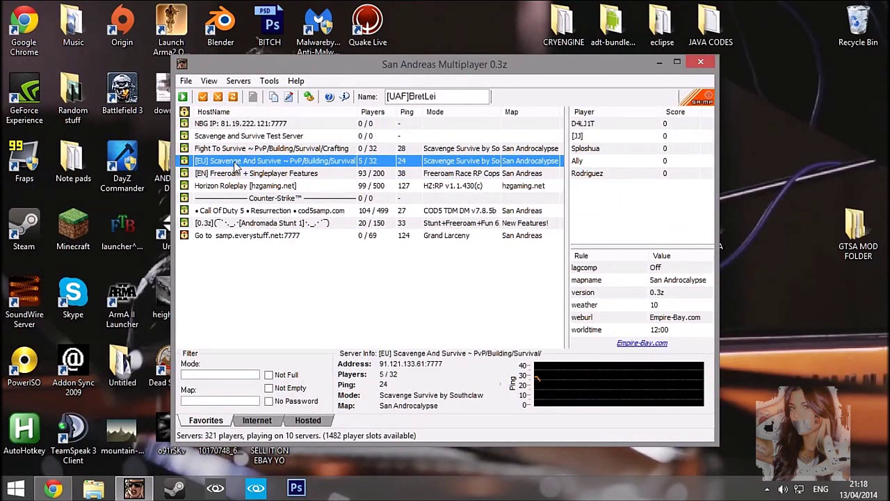
click(54, 488)
- Resume the forum shoutbox, scroll down to Our Servers, then minimize Chrome
click(372, 193)
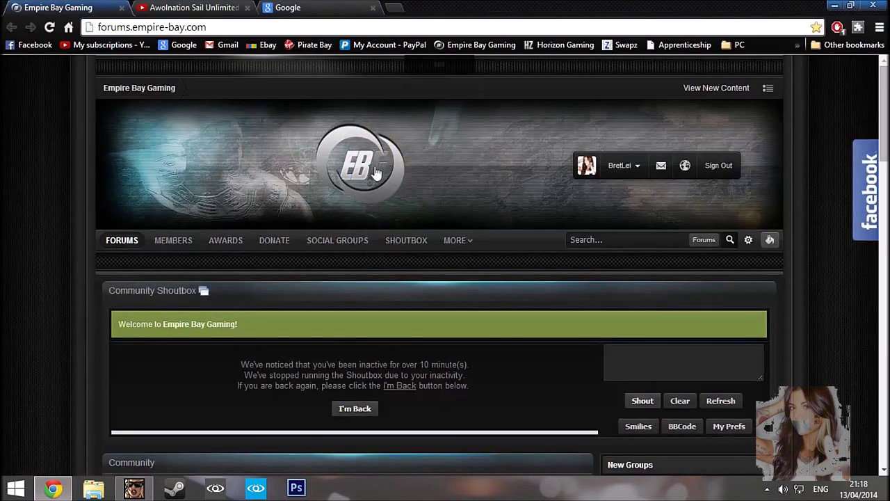
scroll(95, 179, down, 4)
scroll(95, 179, down, 6)
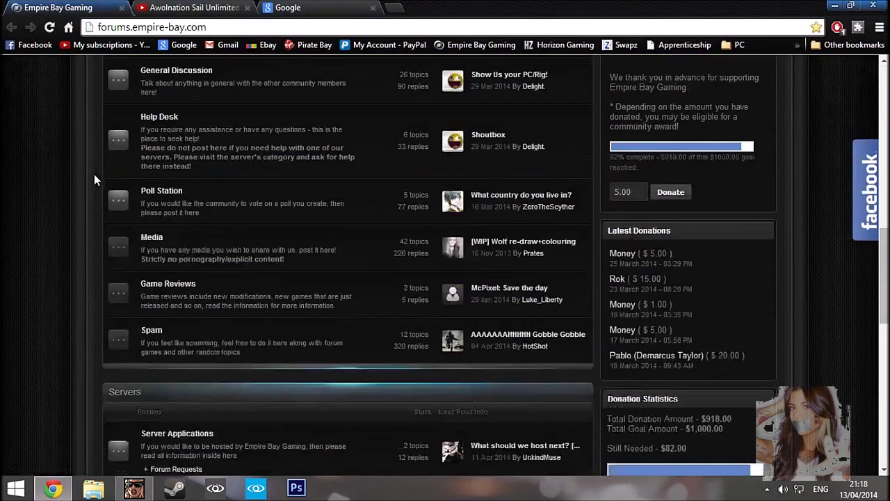
scroll(96, 179, down, 4)
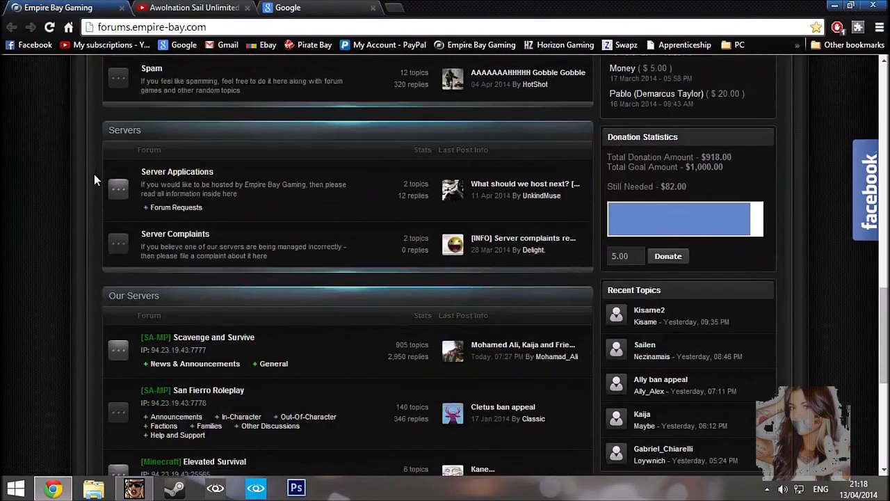
click(835, 6)
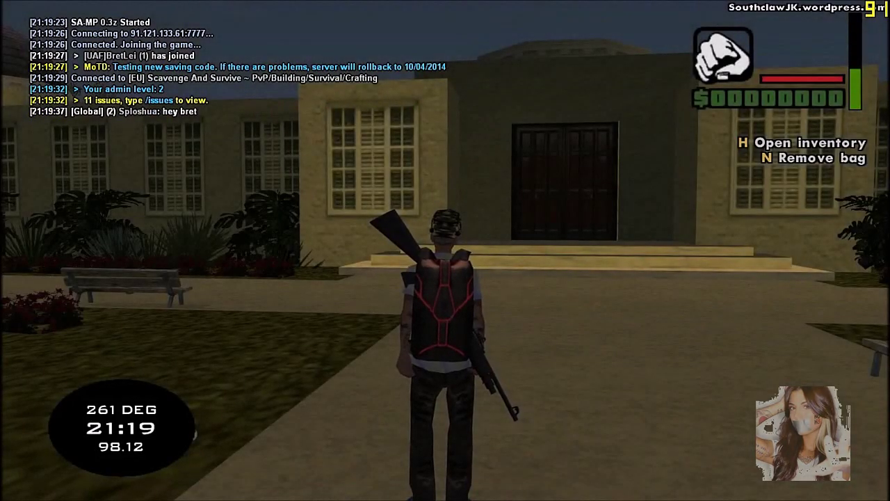
- Run across the park to the obelisk, crouch, pick up the spade and drop it
key(w)
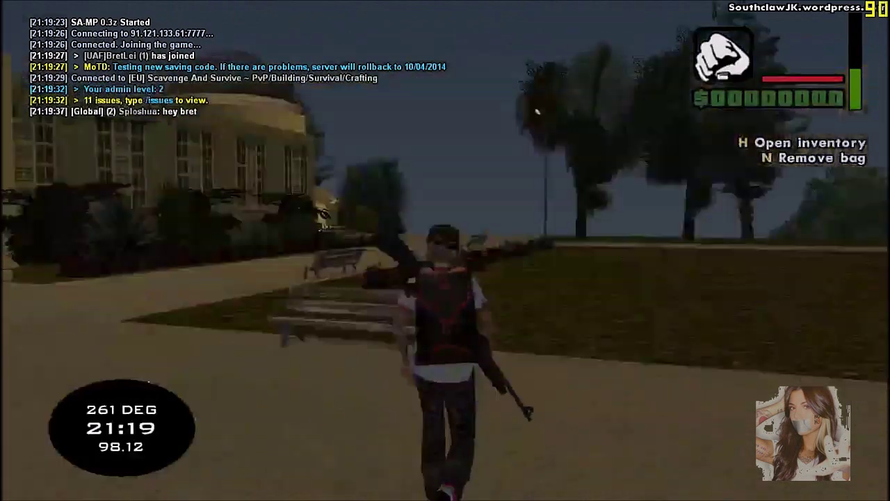
key(w)
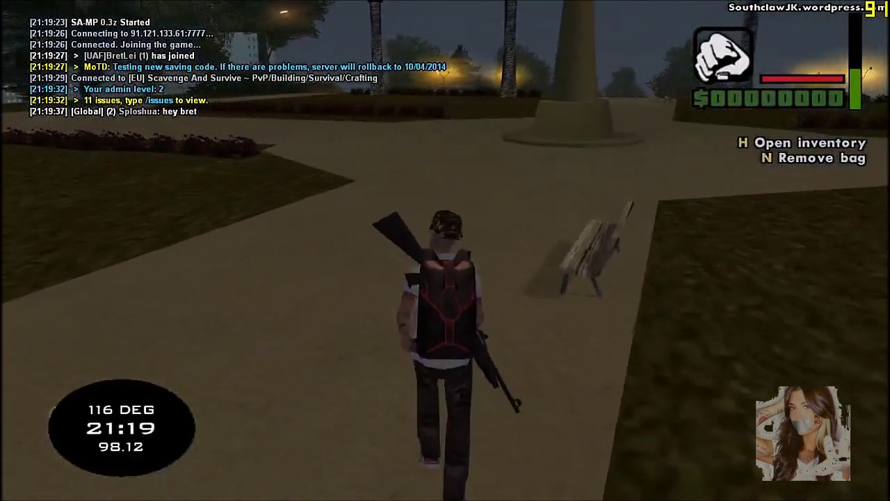
key(c)
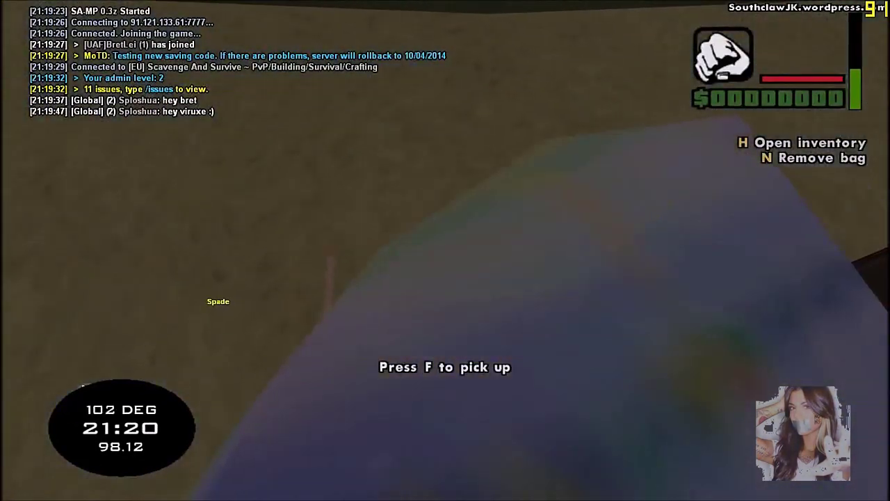
key(f)
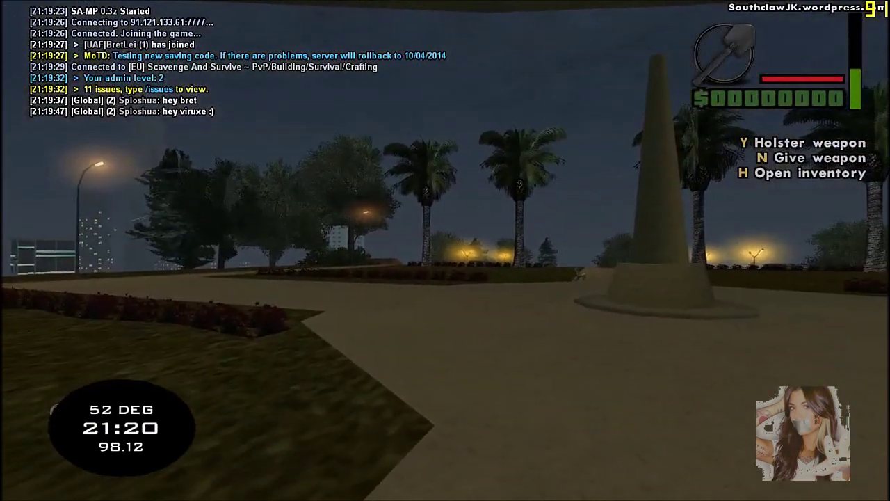
key(f)
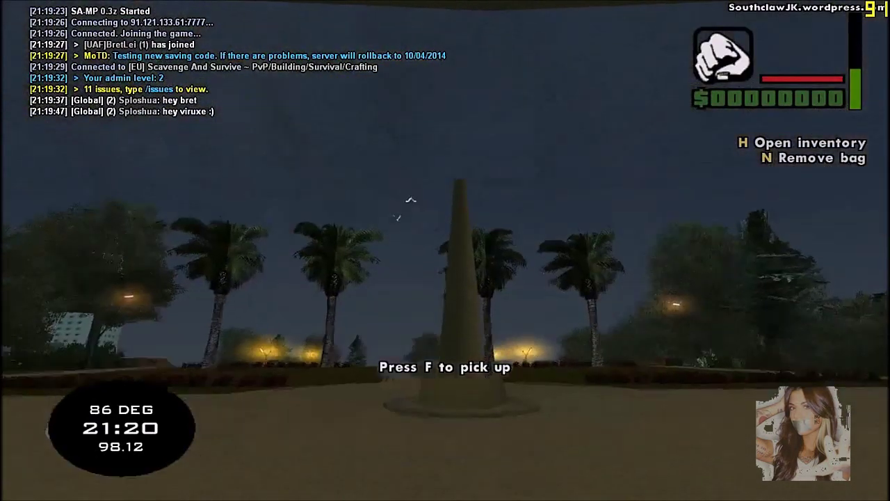
- Equip the shotgun, walk toward the monument and fire one round
key(f)
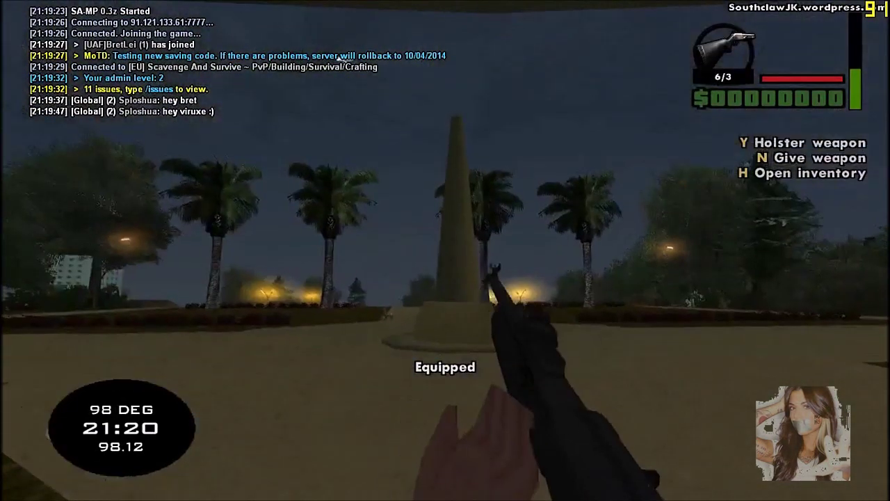
key(w)
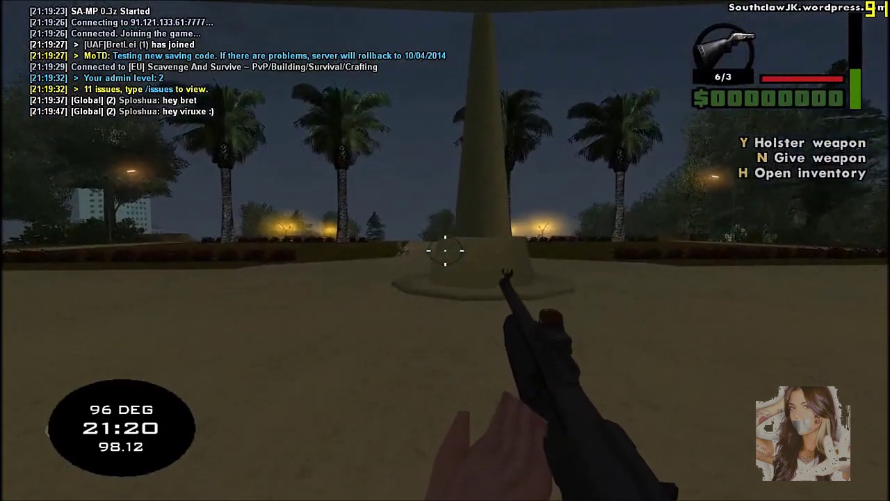
key(w)
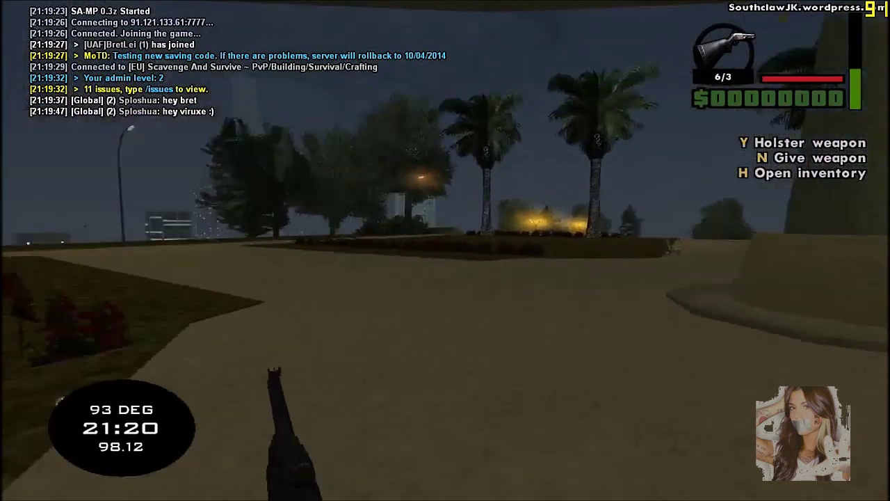
key(w)
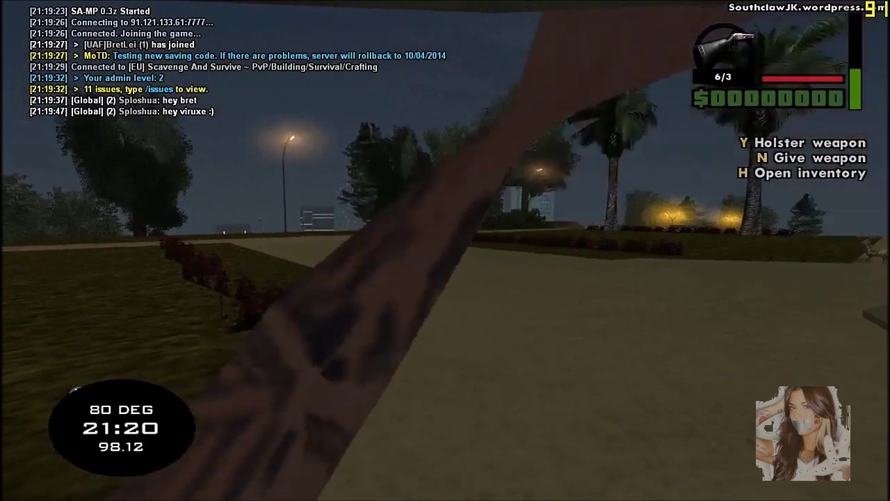
key(w)
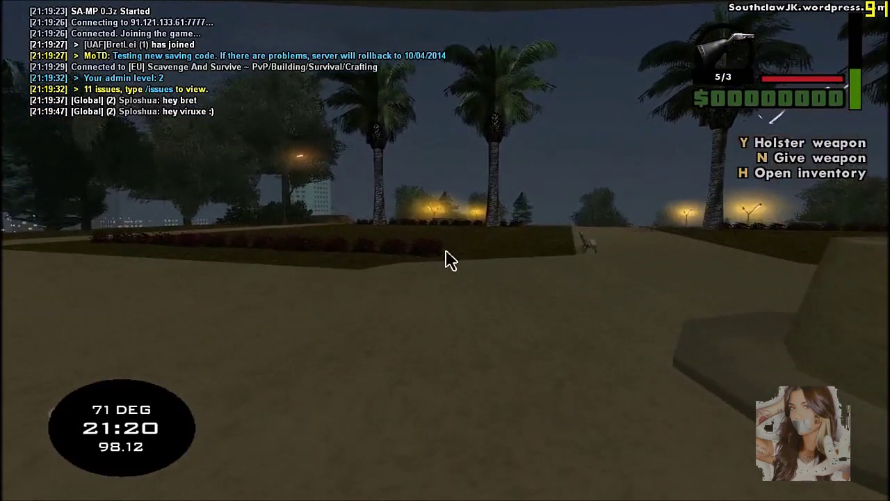
- Post '/g hey man' in global chat, then holster and re-equip the shotgun
text(t/g hey)
key(Return)
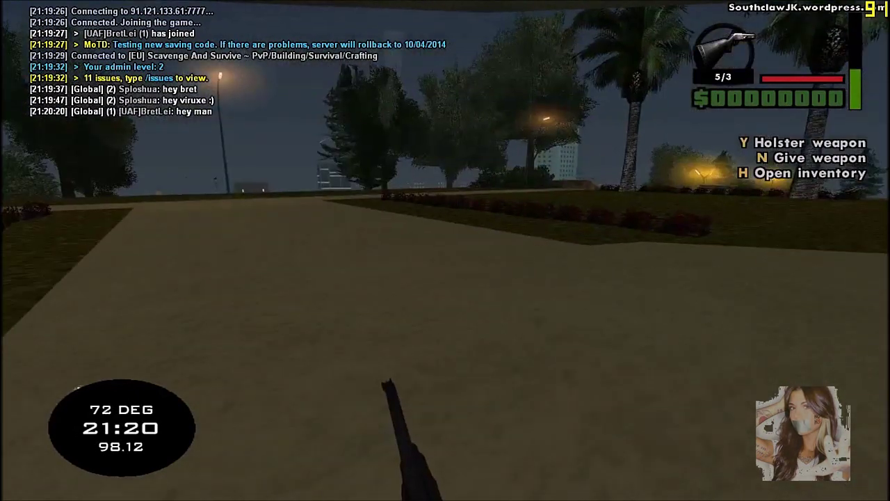
key(y)
key(y)
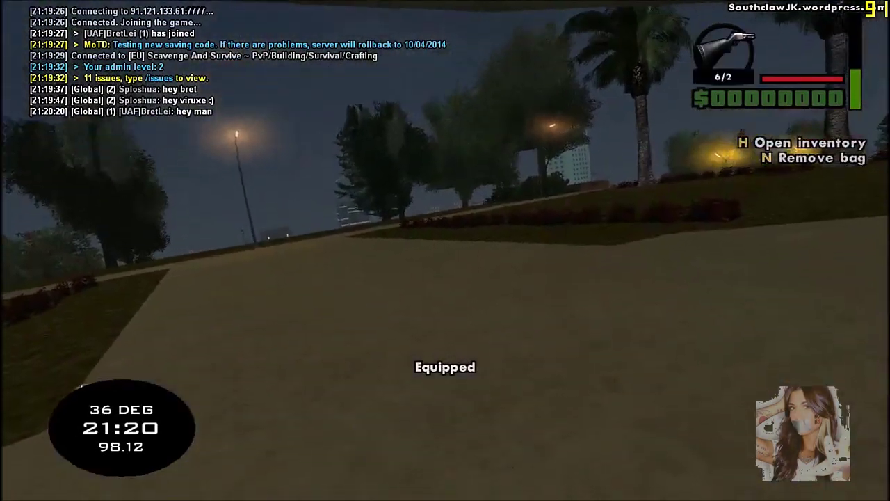